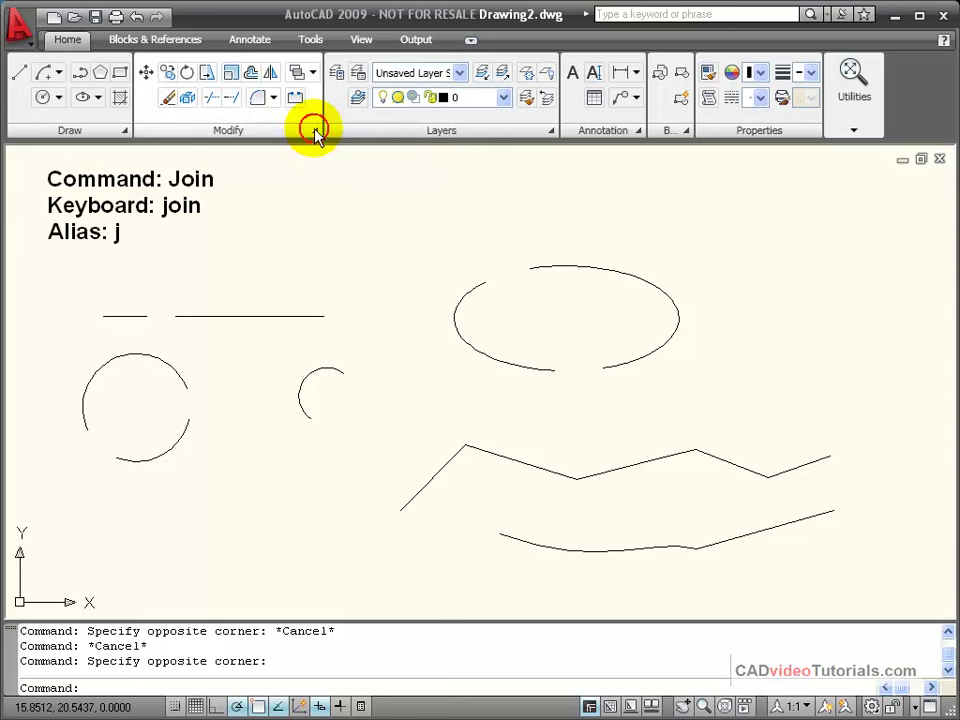
# - With JOIN, merge the short left piece of the top line into the middle segment
pyautogui.moveTo(314, 134)
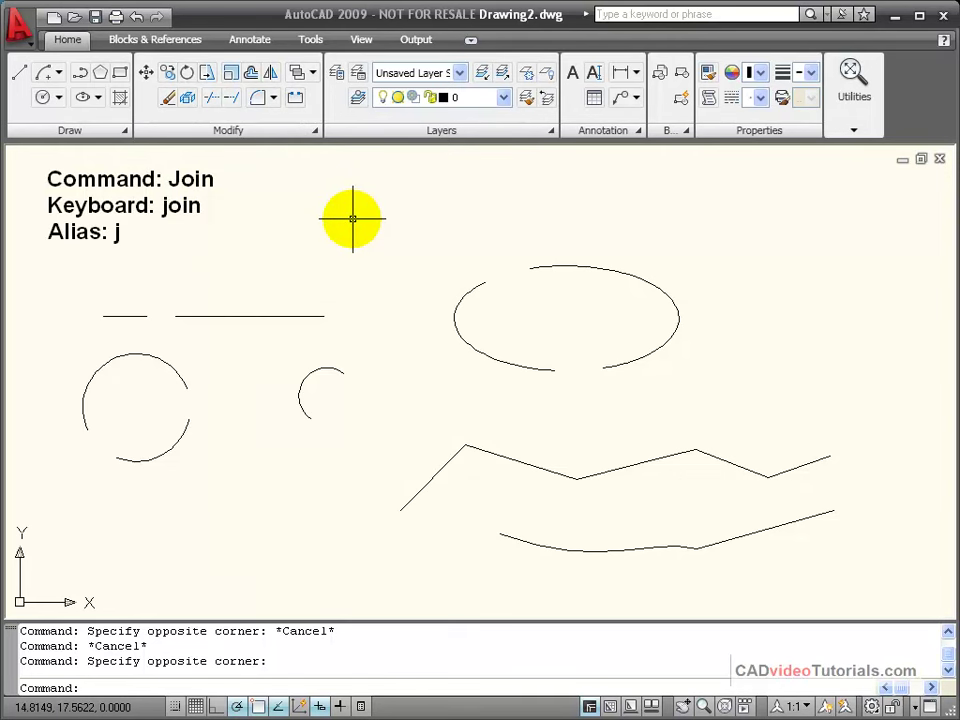
pyautogui.write('j')
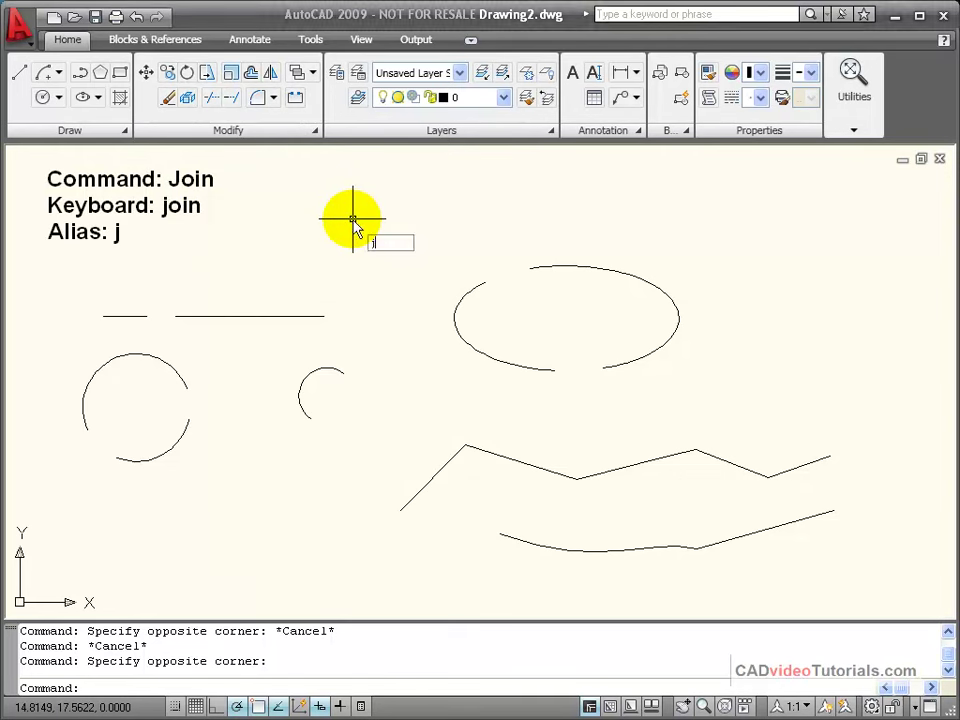
pyautogui.press('Return')
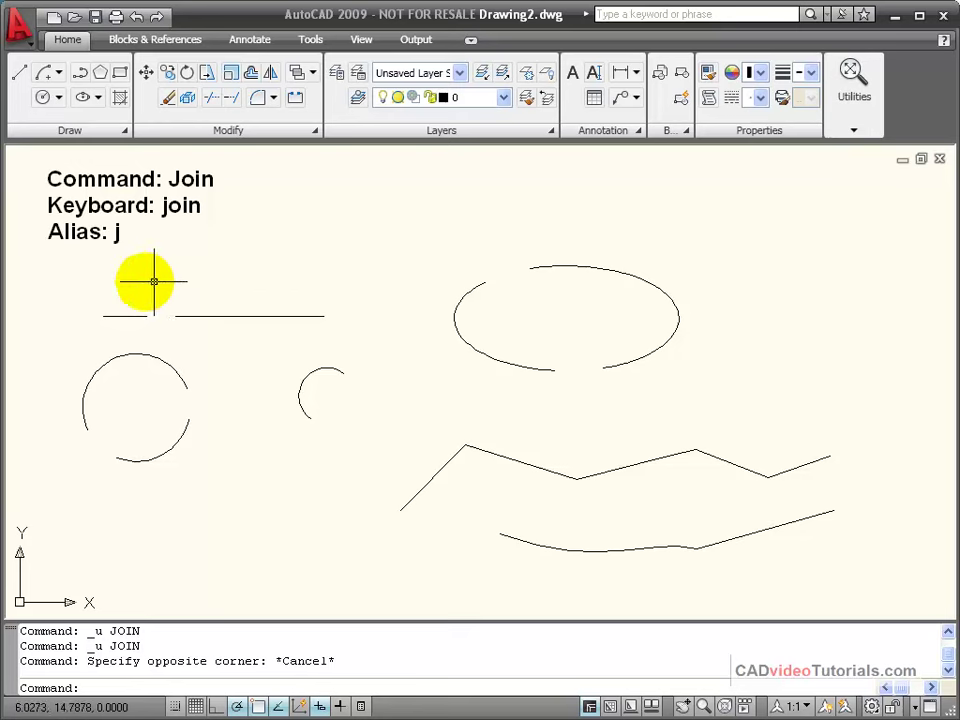
pyautogui.write('j')
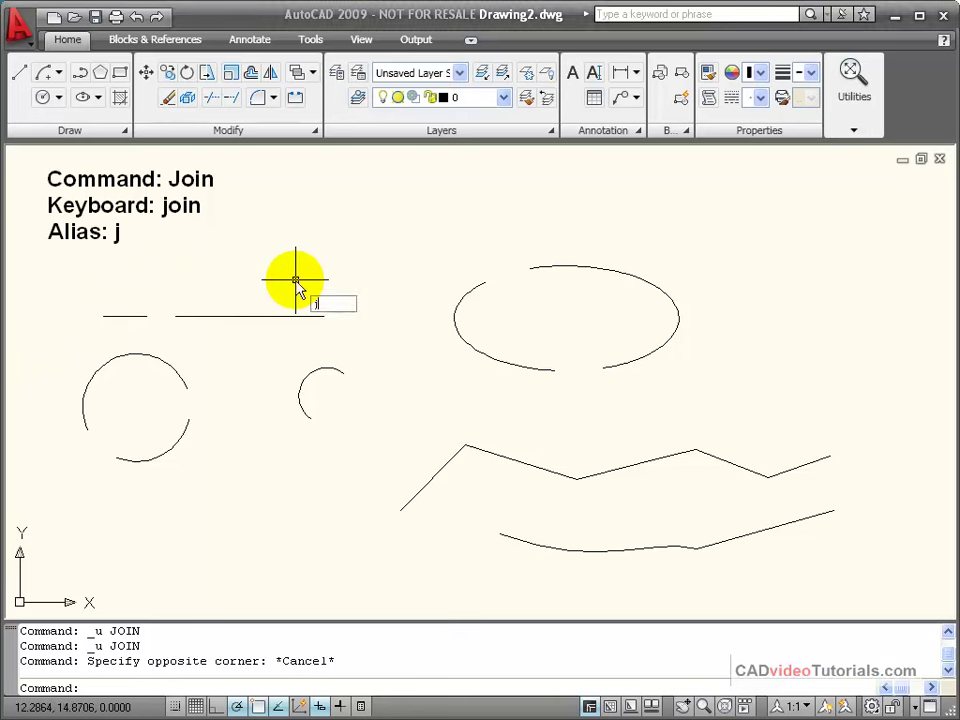
pyautogui.press('Return')
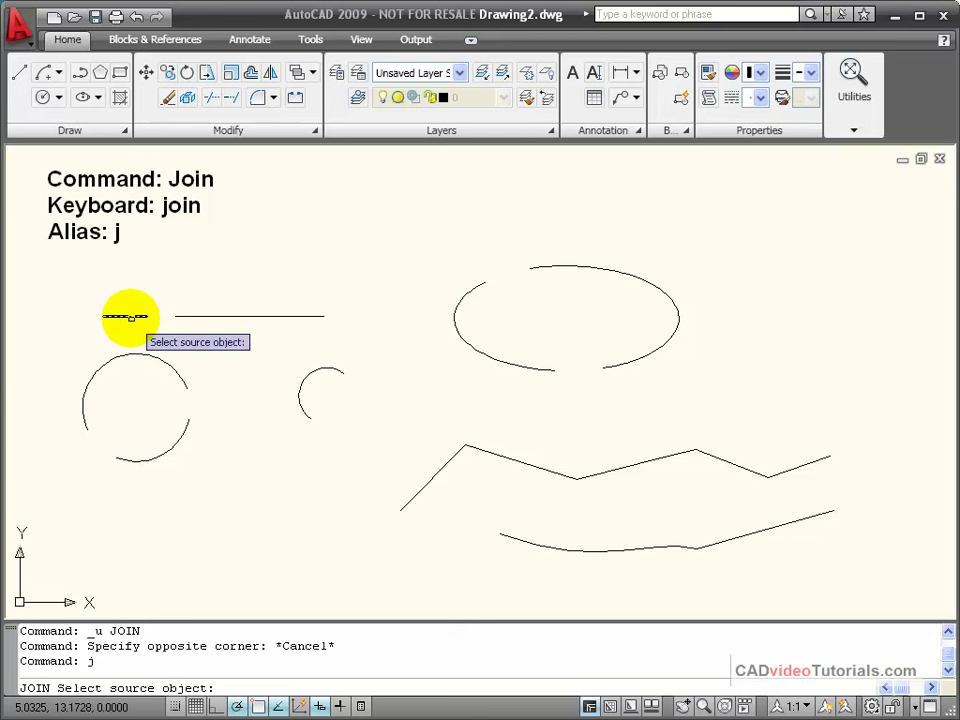
pyautogui.click(137, 317)
pyautogui.click(199, 317)
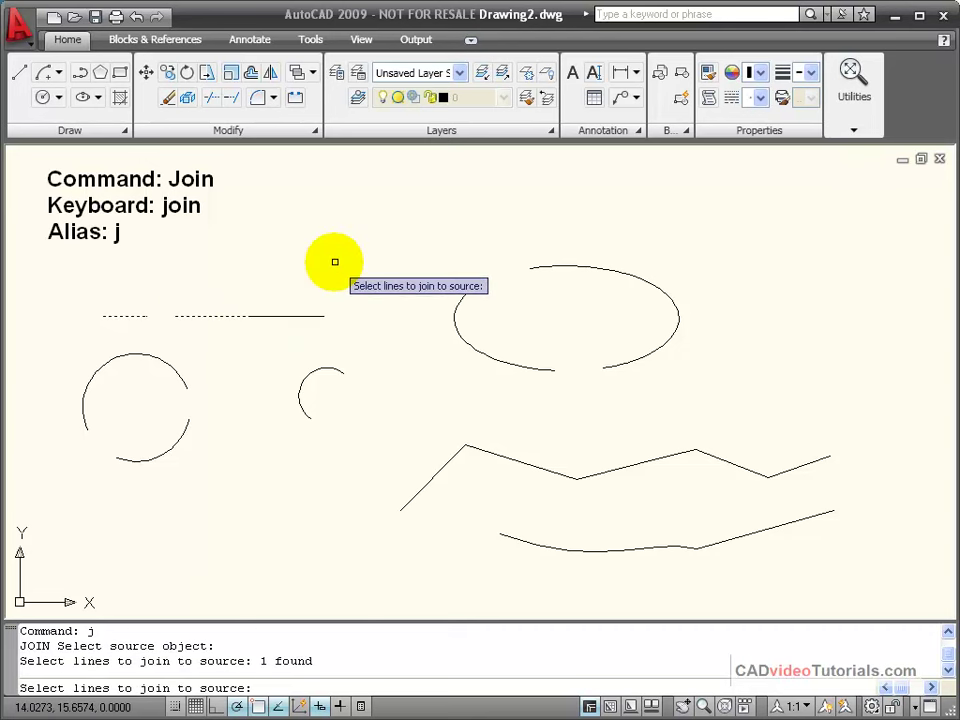
pyautogui.press('Return')
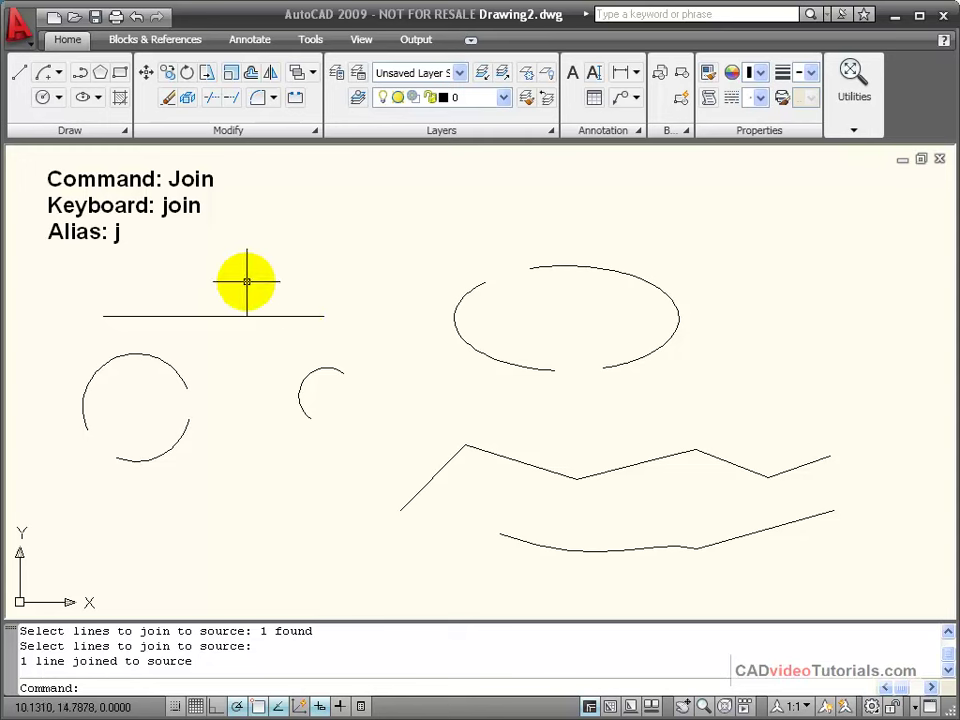
# - With JOIN, attach the right-hand piece to the top horizontal line as one line
pyautogui.write('j')
pyautogui.press('Return')
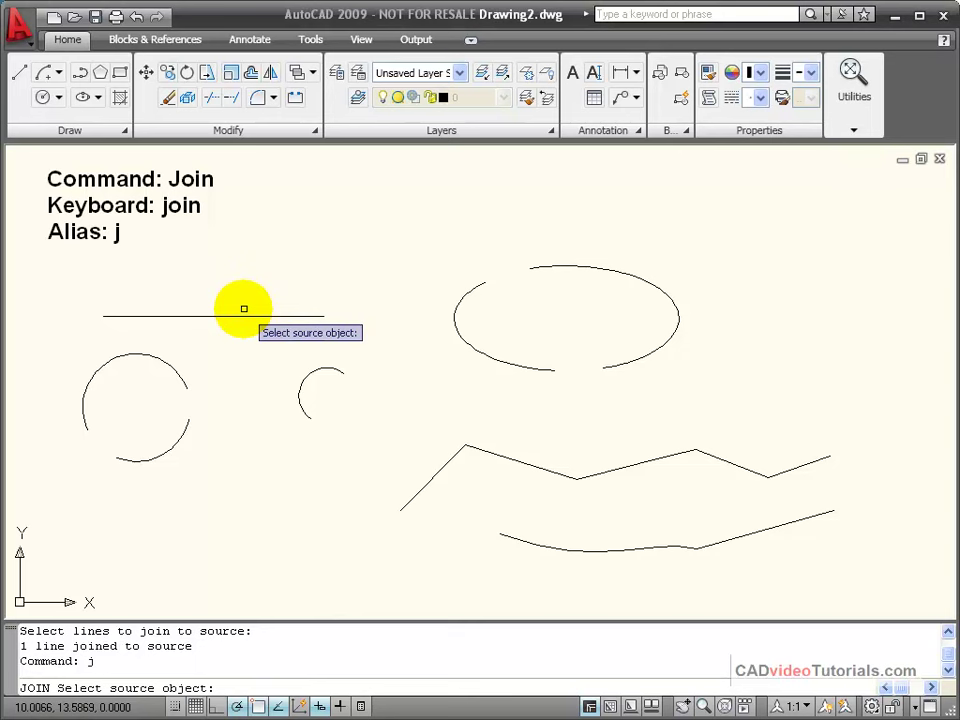
pyautogui.click(242, 316)
pyautogui.click(189, 316)
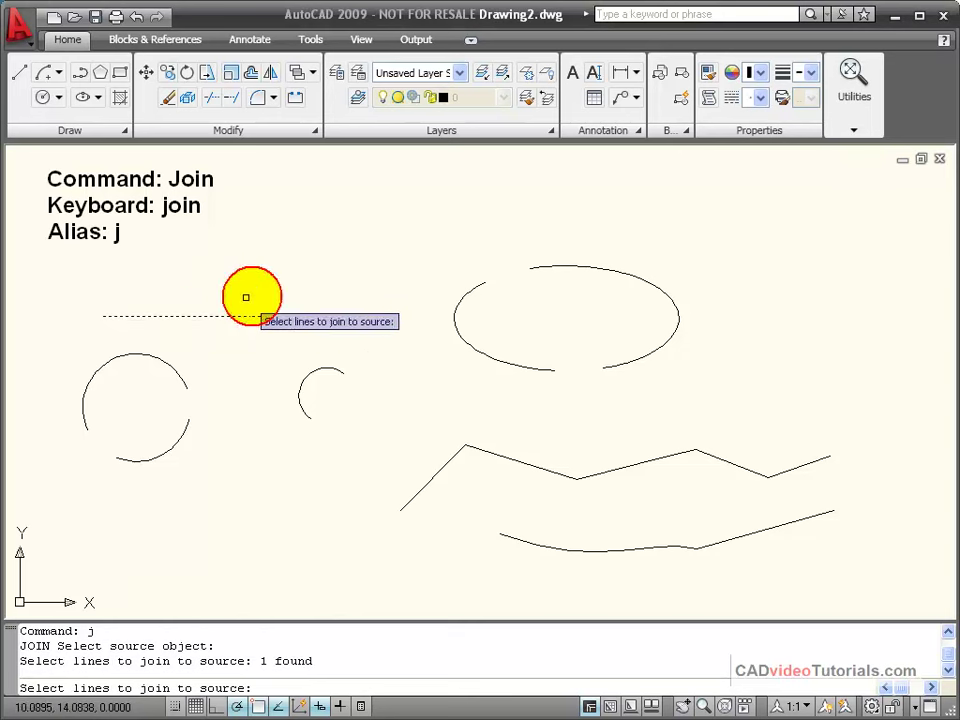
pyautogui.press('Return')
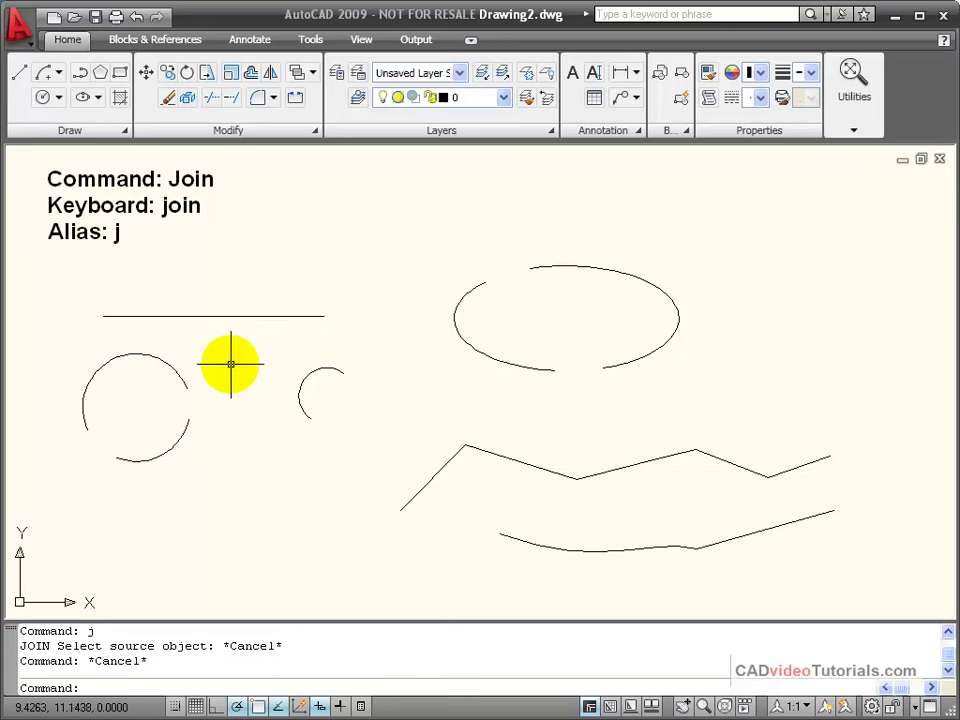
# - With JOIN, combine the left circle's large arc and small lower arc into one arc
pyautogui.write('j')
pyautogui.press('Return')
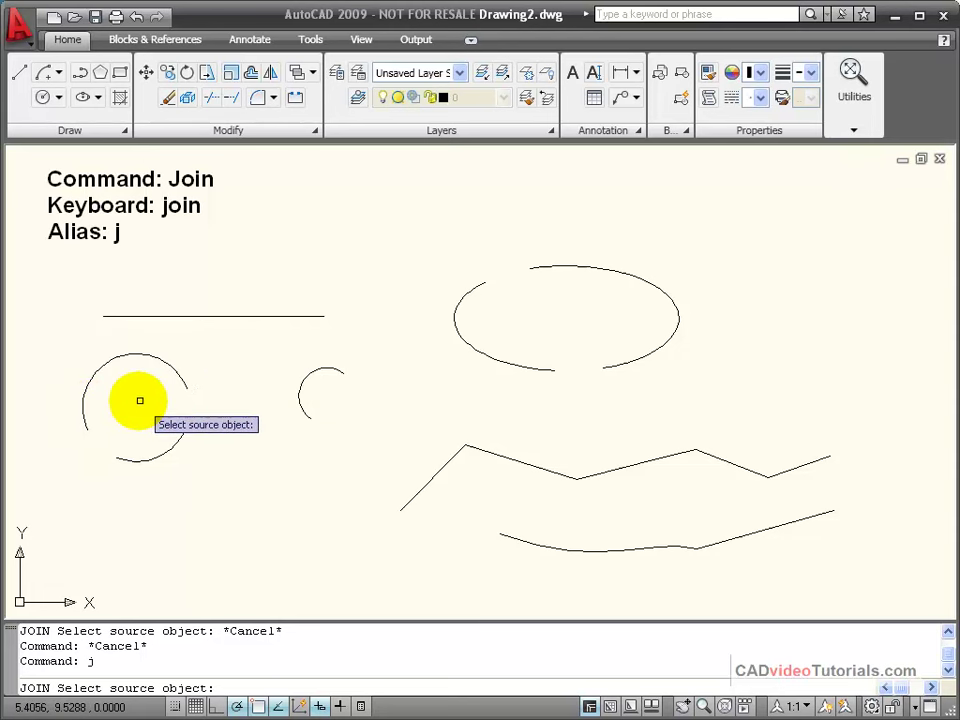
pyautogui.click(84, 418)
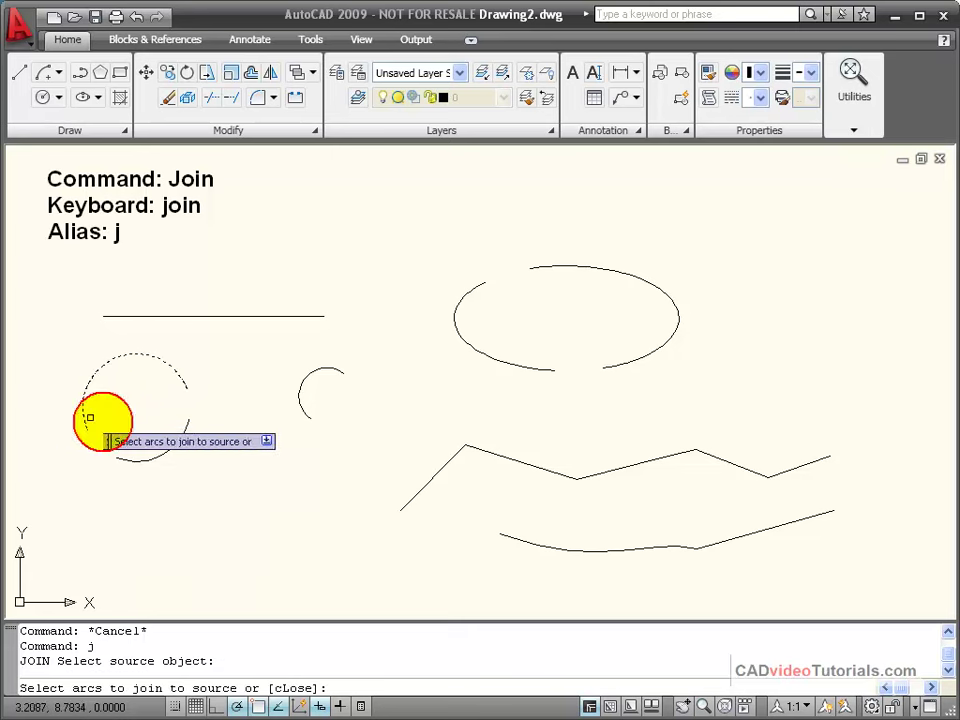
pyautogui.click(124, 459)
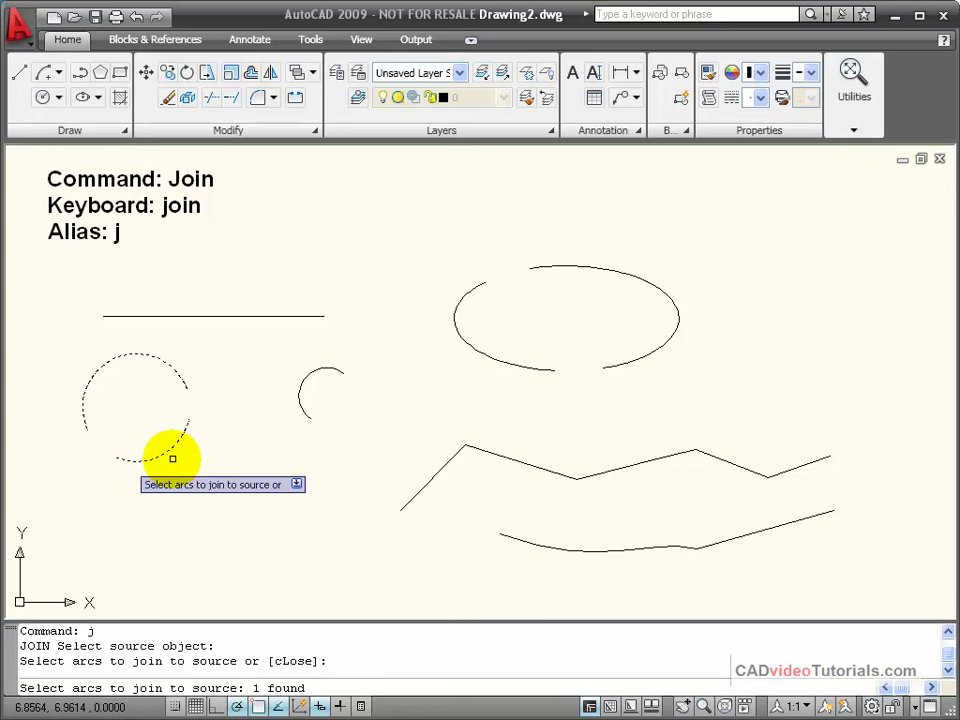
pyautogui.press('Return')
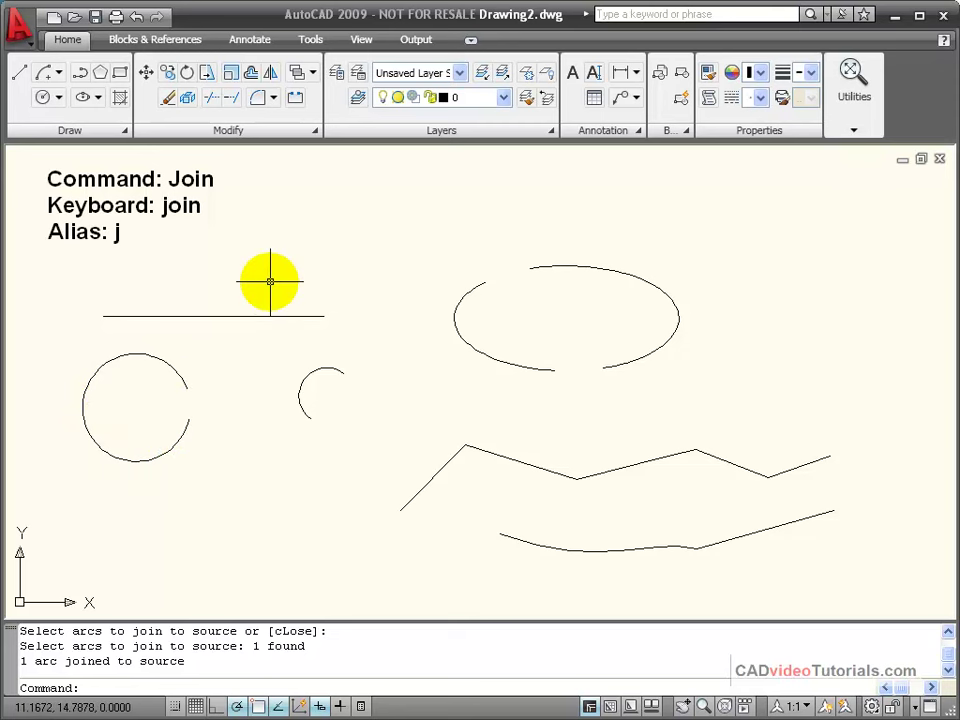
# - Use JOIN's cLose option on the left arc to make it a full circle
pyautogui.write('j')
pyautogui.press('Return')
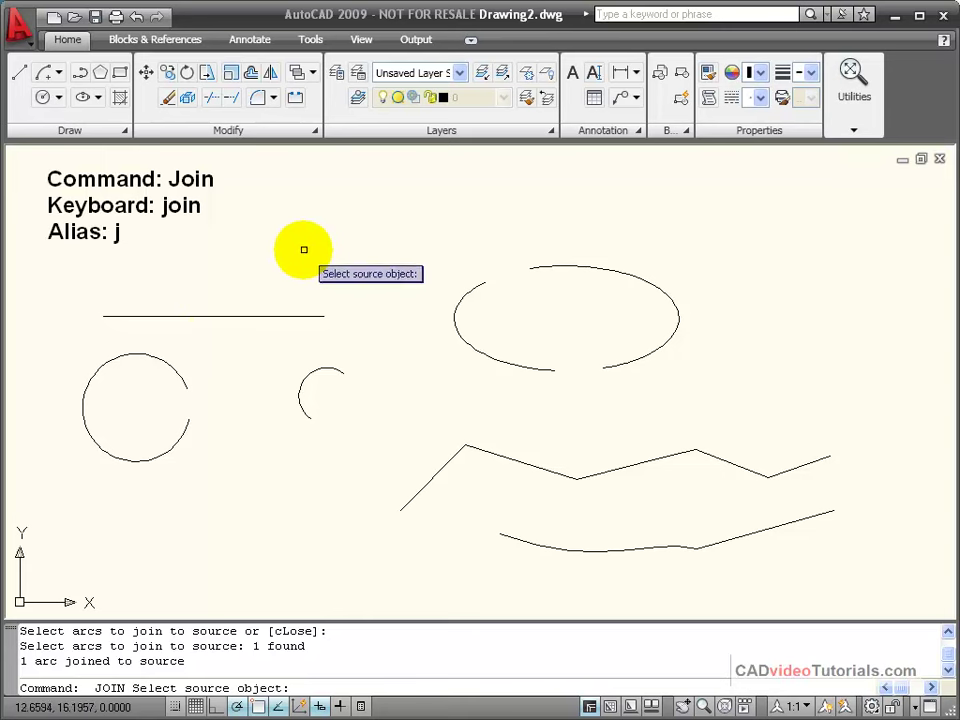
pyautogui.click(180, 378)
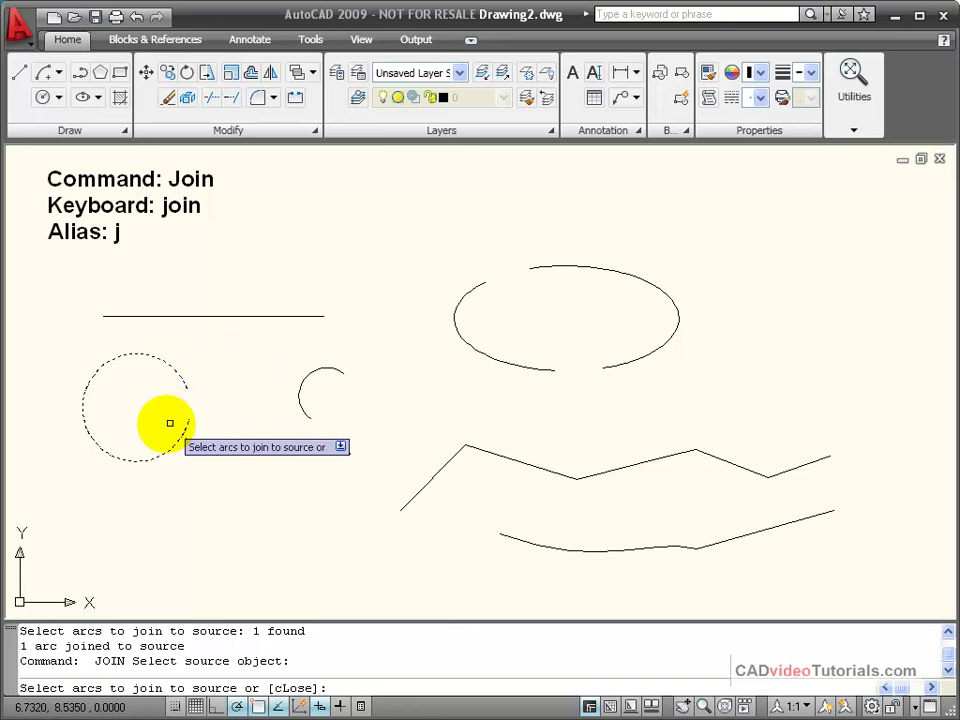
pyautogui.rightClick(289, 264)
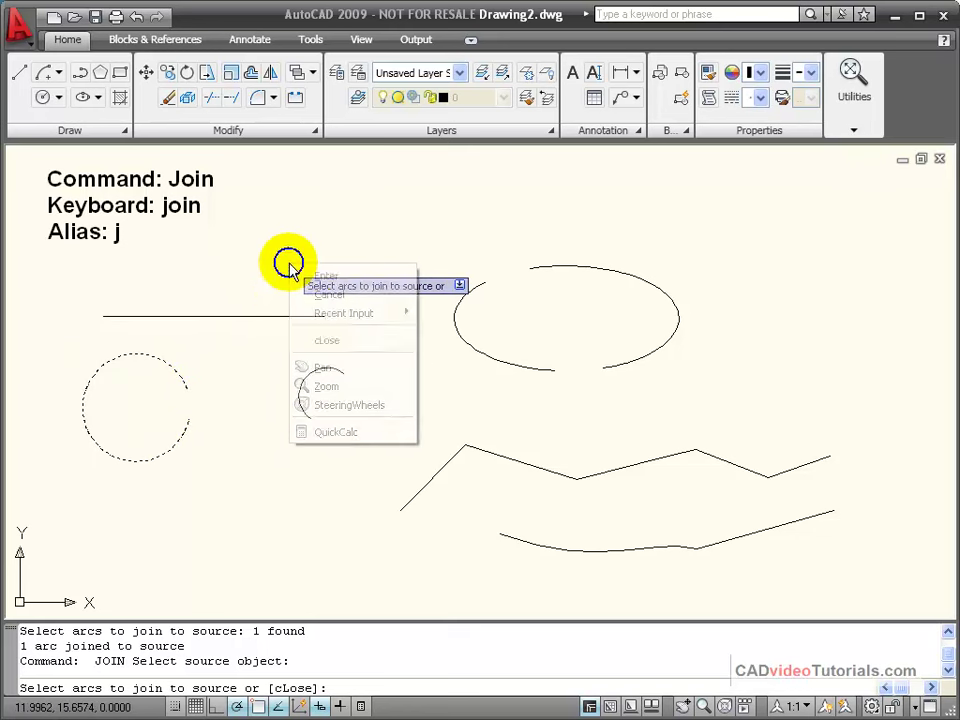
pyautogui.click(352, 341)
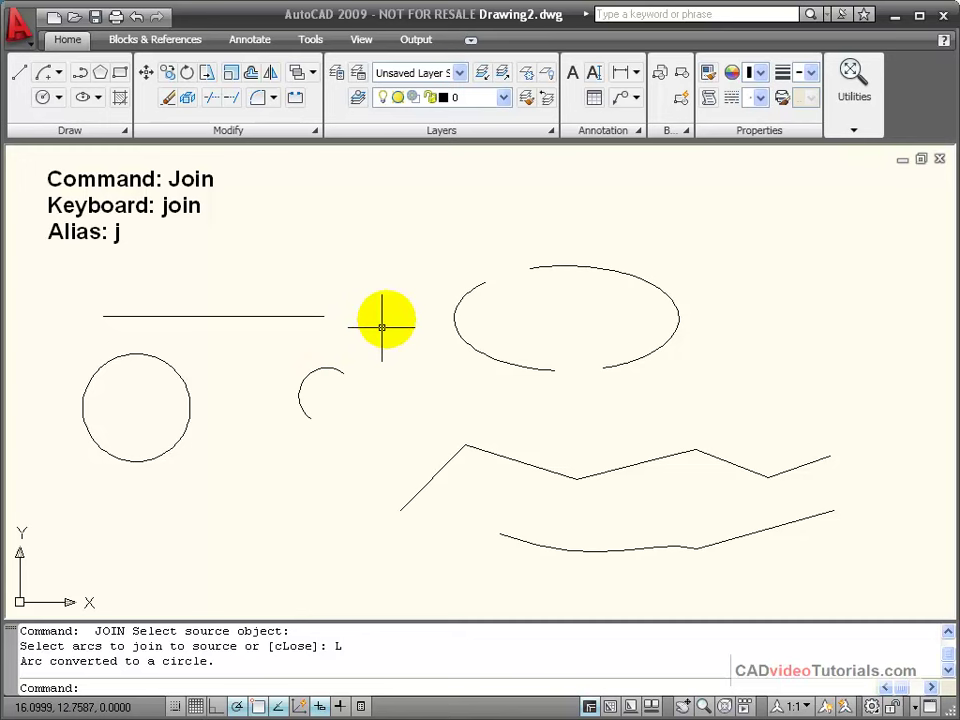
# - Use JOIN's cLose option on the small arc to make it a full circle
pyautogui.press('Return')
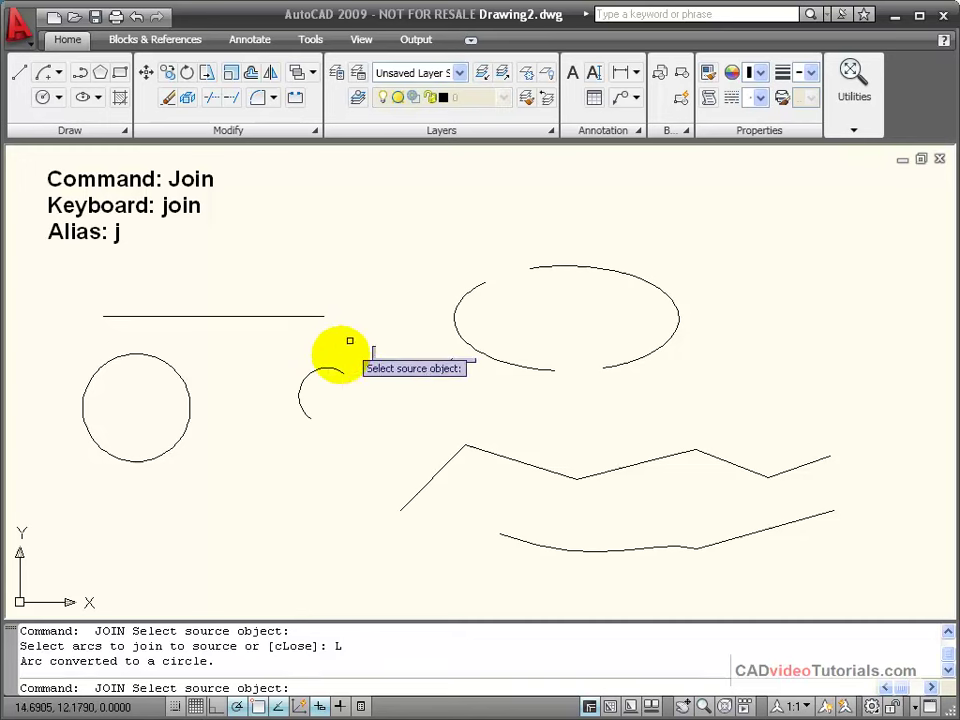
pyautogui.click(322, 370)
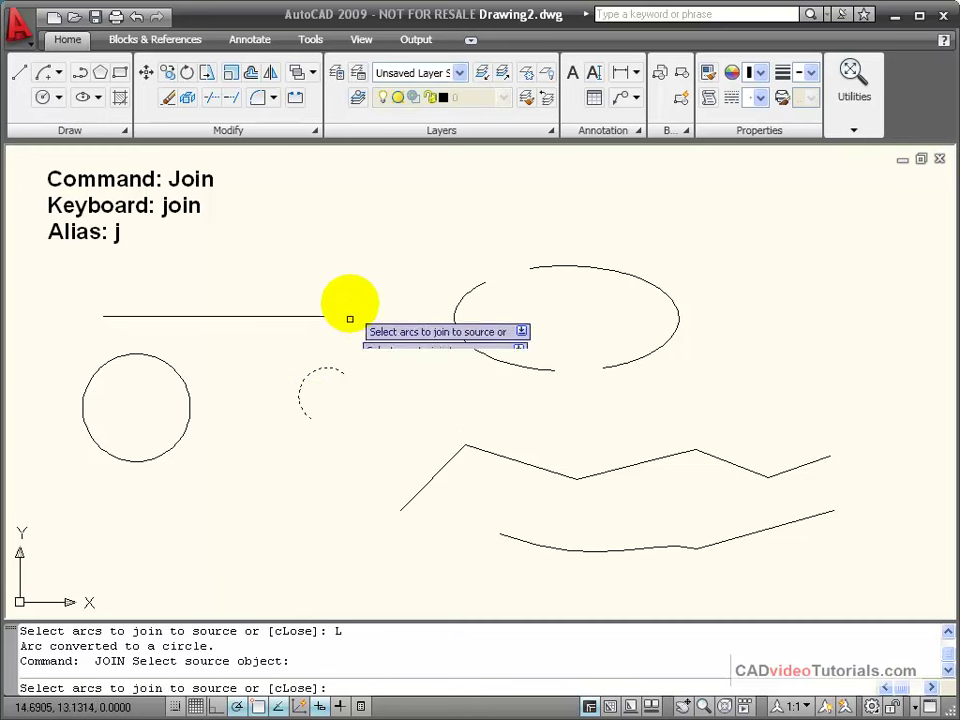
pyautogui.rightClick(341, 287)
pyautogui.click(381, 364)
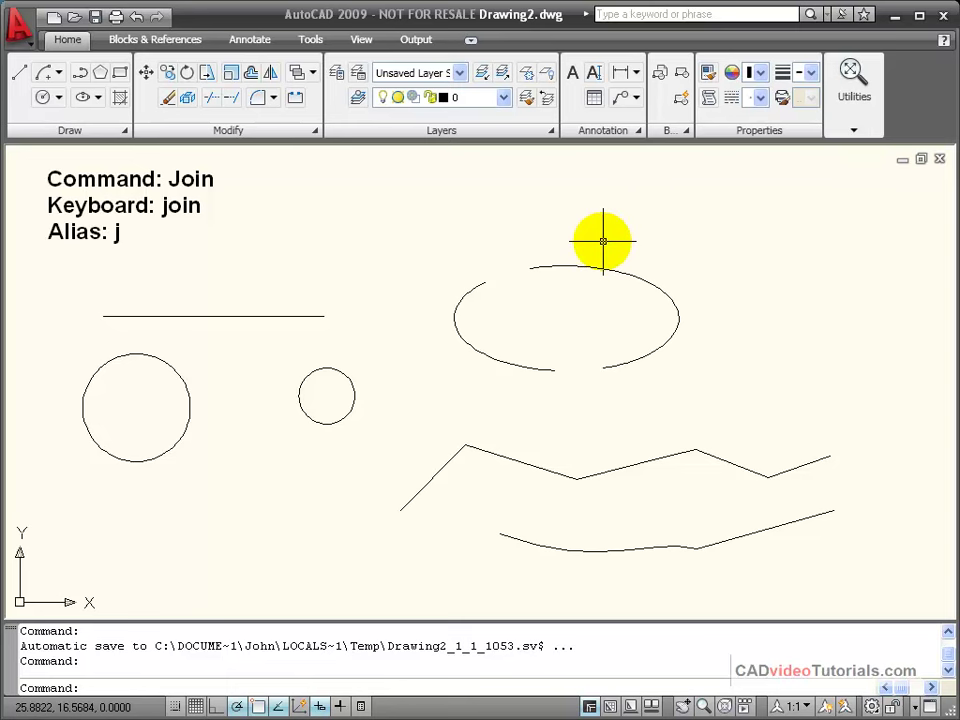
# - With JOIN, merge the right and left elliptical arcs into one elliptical arc
pyautogui.write('j')
pyautogui.press('Return')
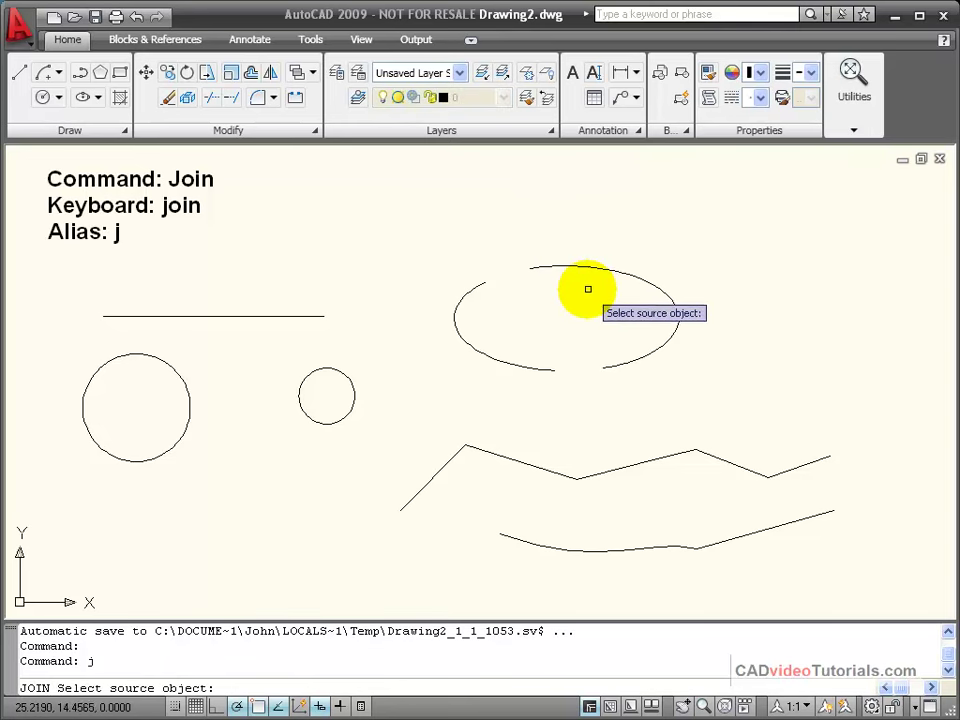
pyautogui.click(553, 267)
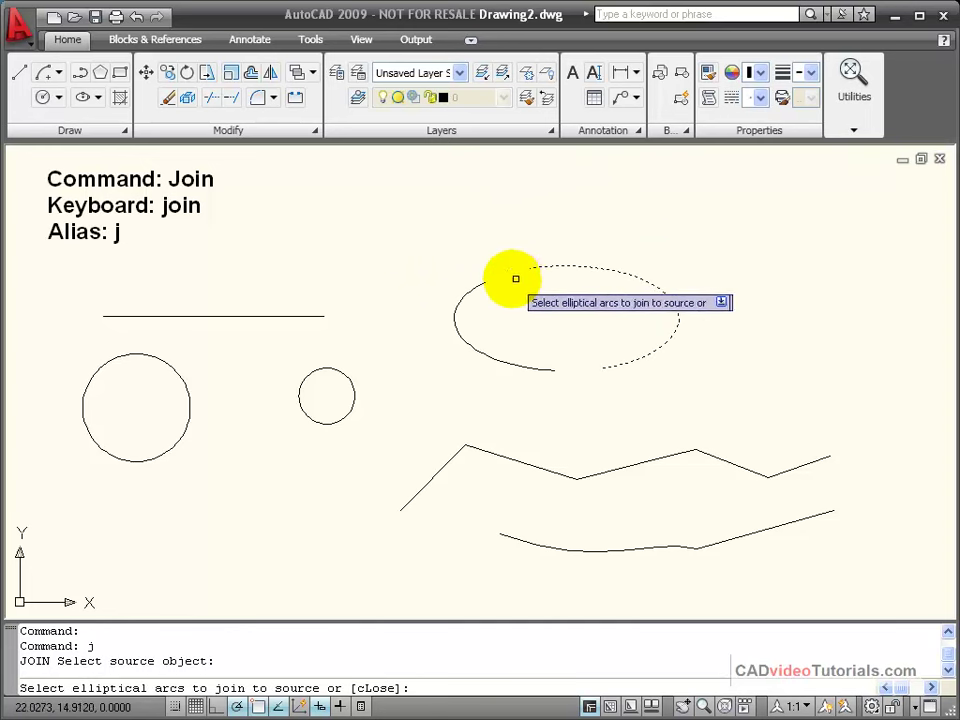
pyautogui.click(478, 287)
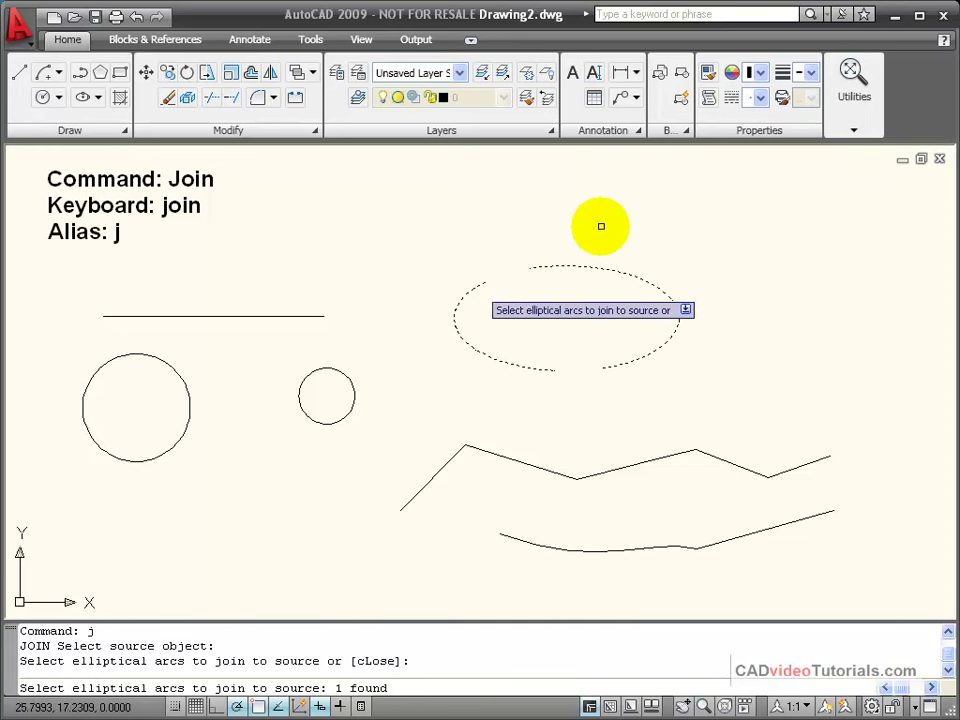
pyautogui.press('Return')
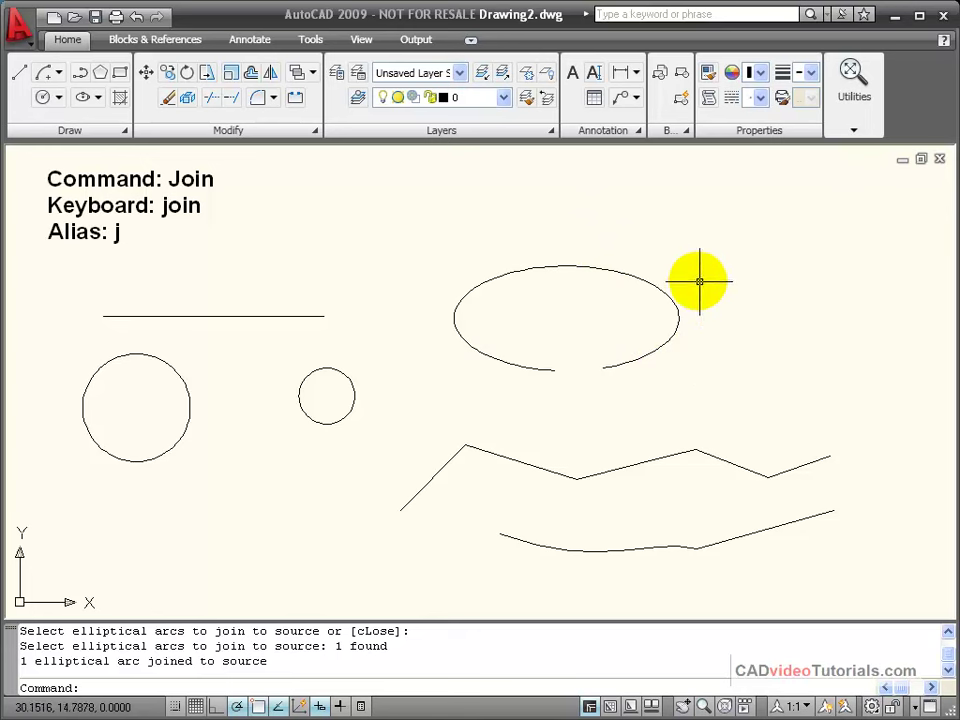
# - Use JOIN's cLose option on the elliptical arc to form a full ellipse
pyautogui.press('Return')
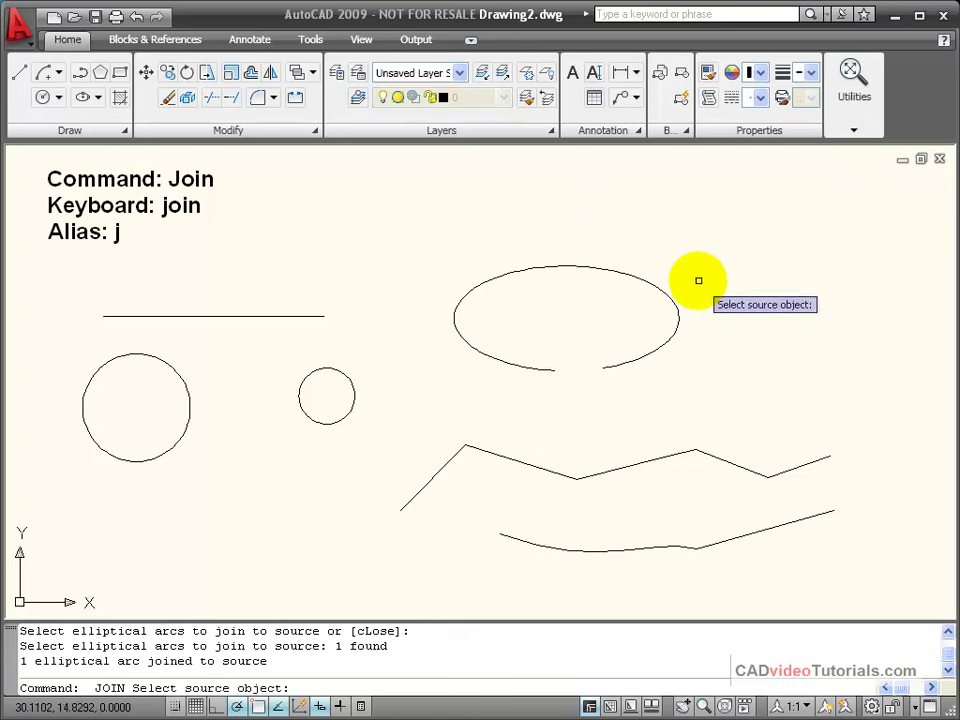
pyautogui.click(622, 272)
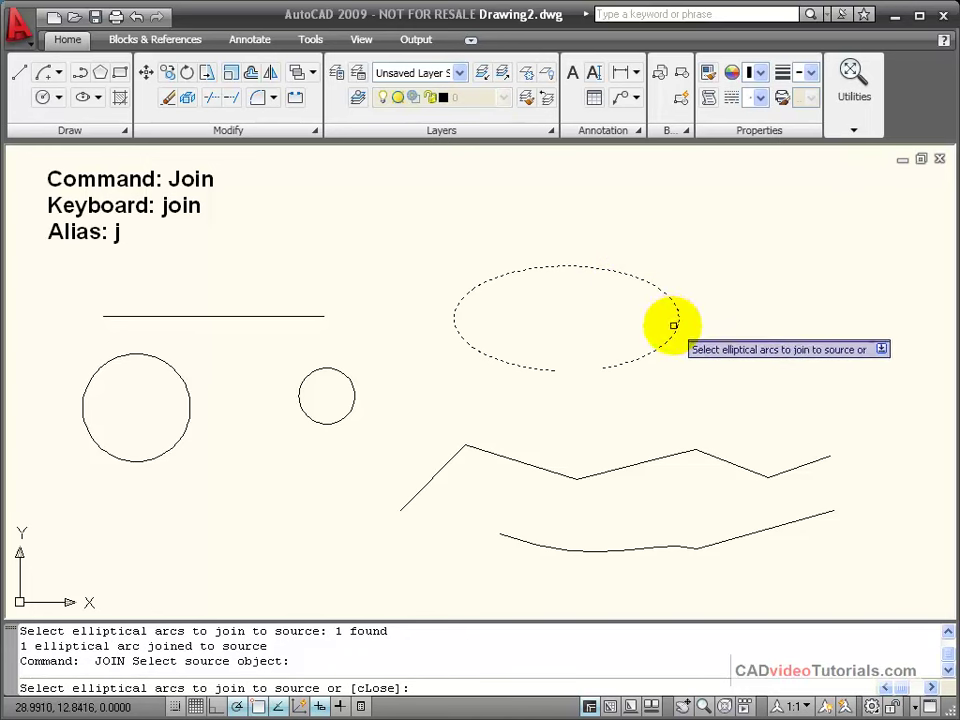
pyautogui.rightClick(654, 203)
pyautogui.click(705, 280)
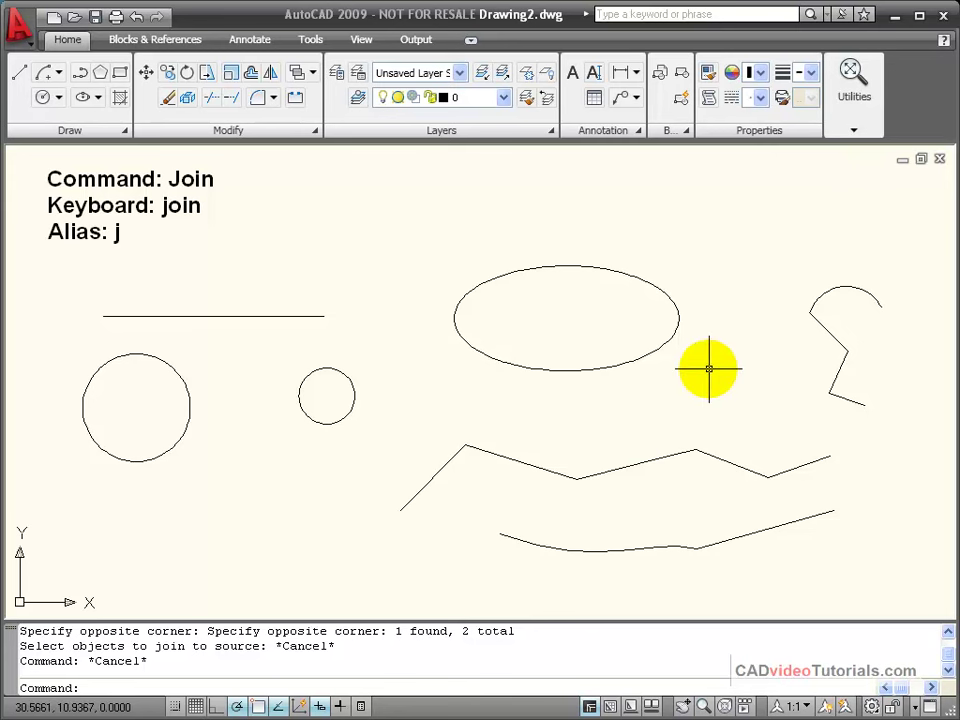
pyautogui.write('j')
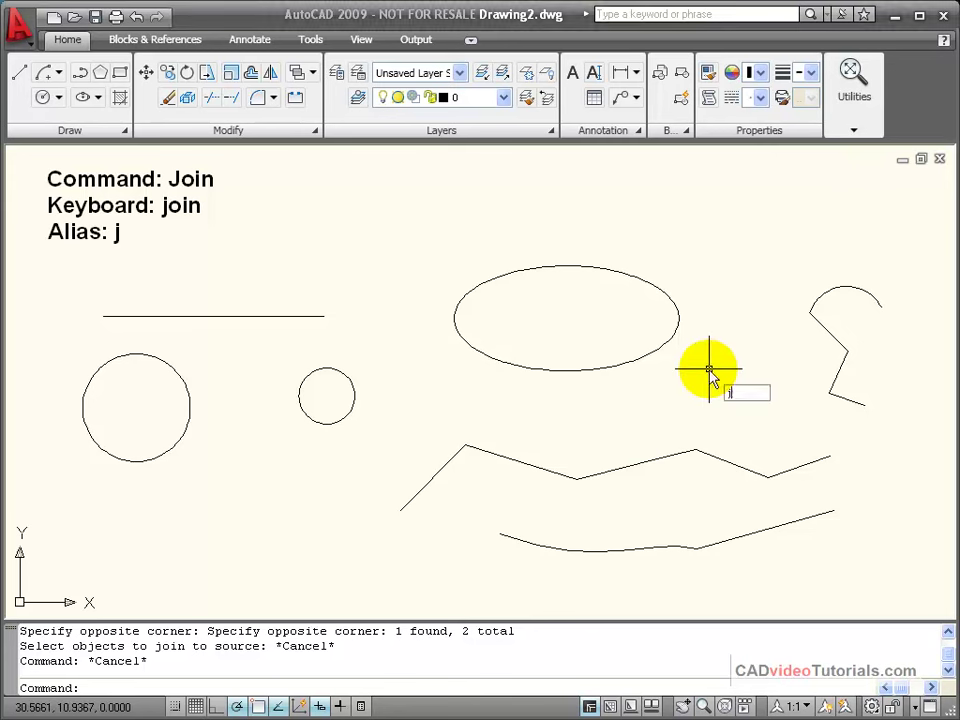
pyautogui.press('Return')
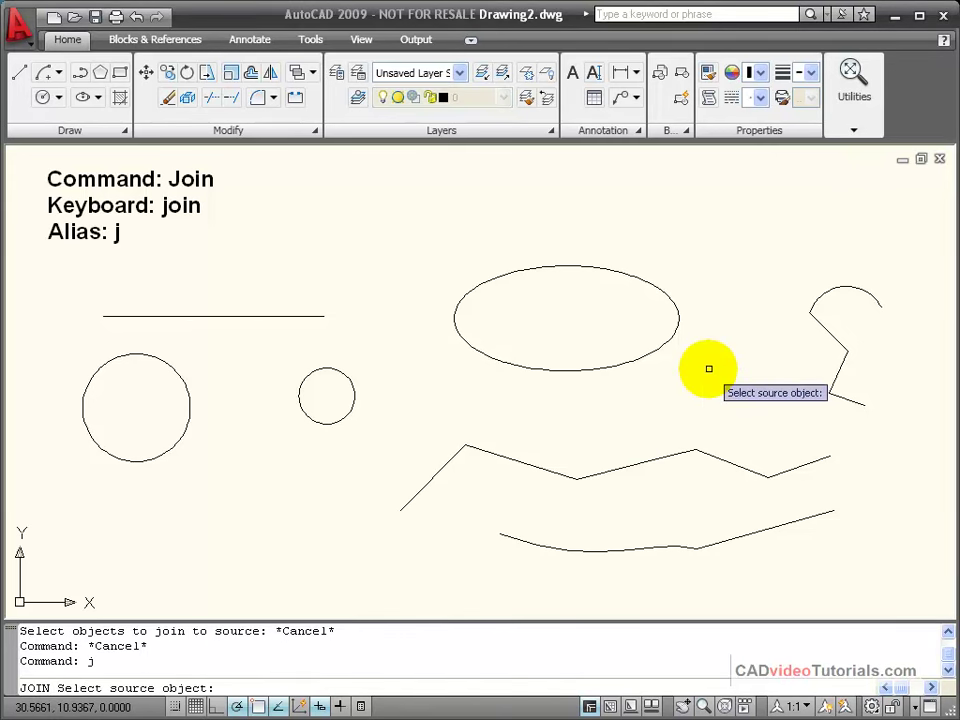
pyautogui.click(600, 474)
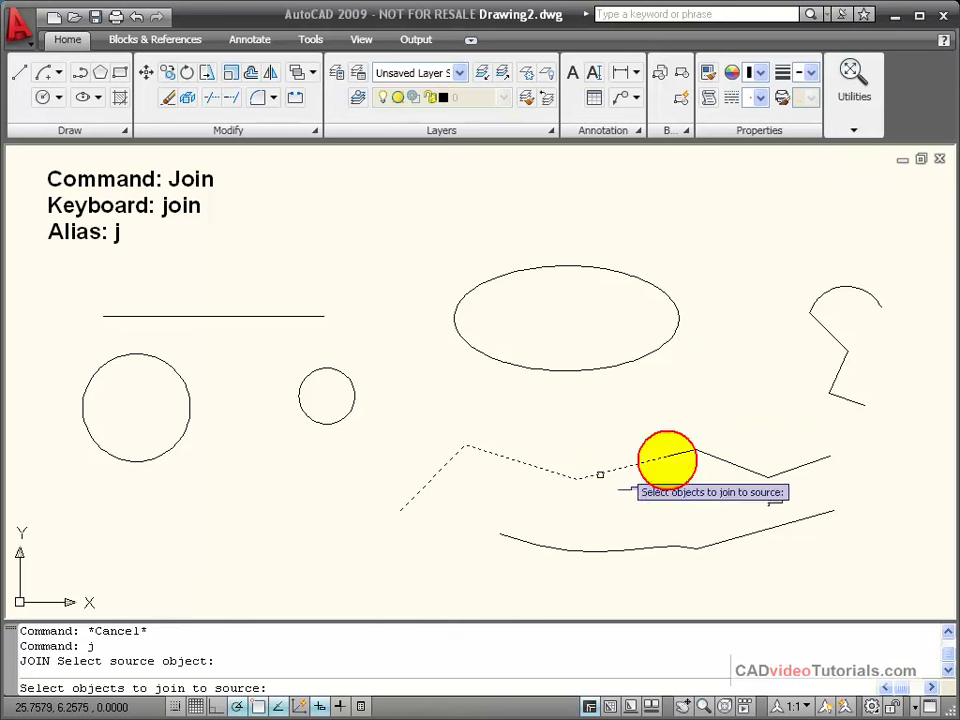
pyautogui.click(739, 466)
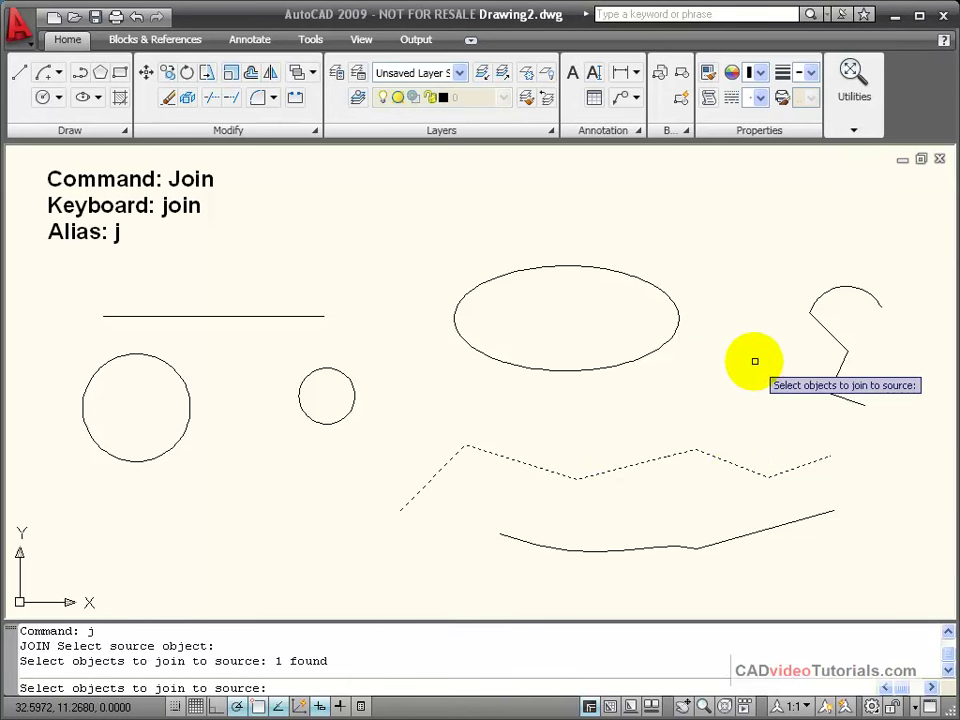
pyautogui.press('Return')
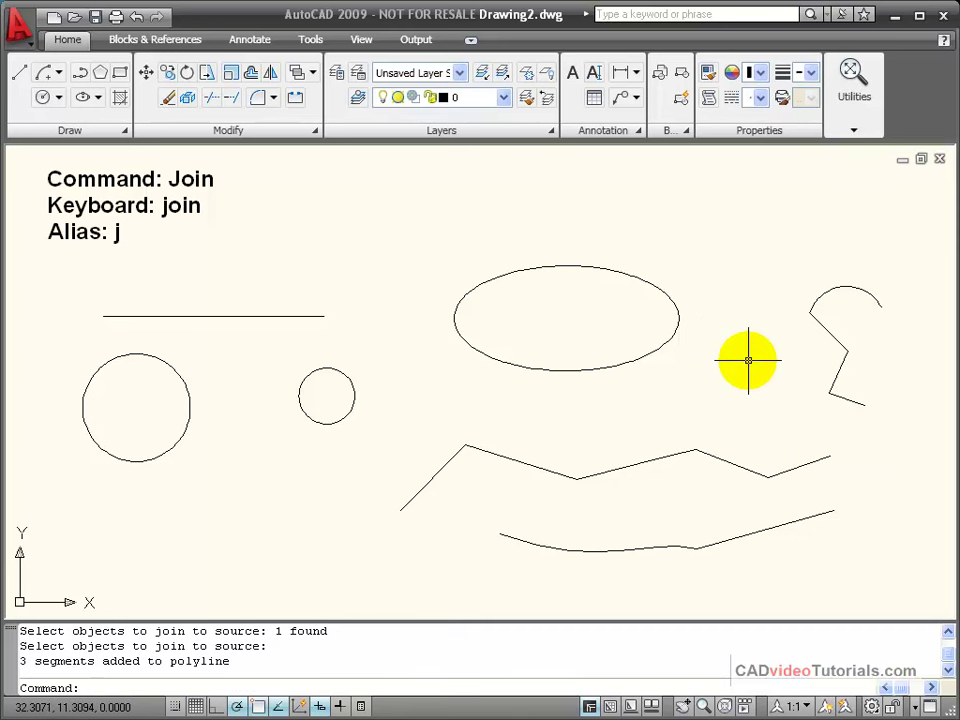
pyautogui.hotkey('ctrl', 'z')
pyautogui.hotkey('ctrl', 'z')
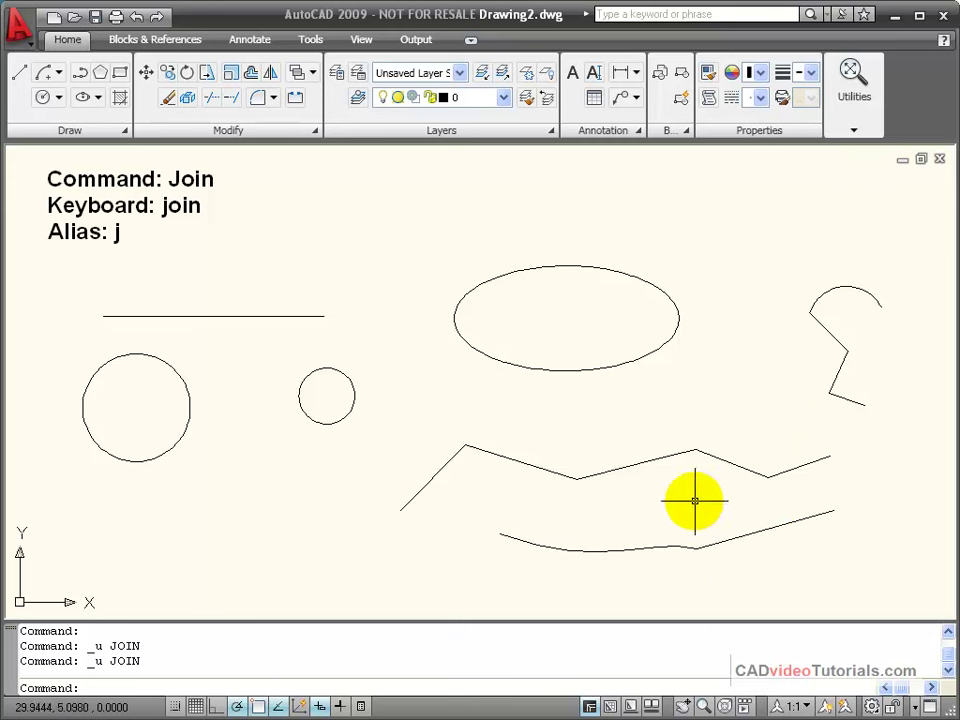
# - With JOIN, add the lower-right straight line to the lower curved polyline
pyautogui.write('j')
pyautogui.press('Return')
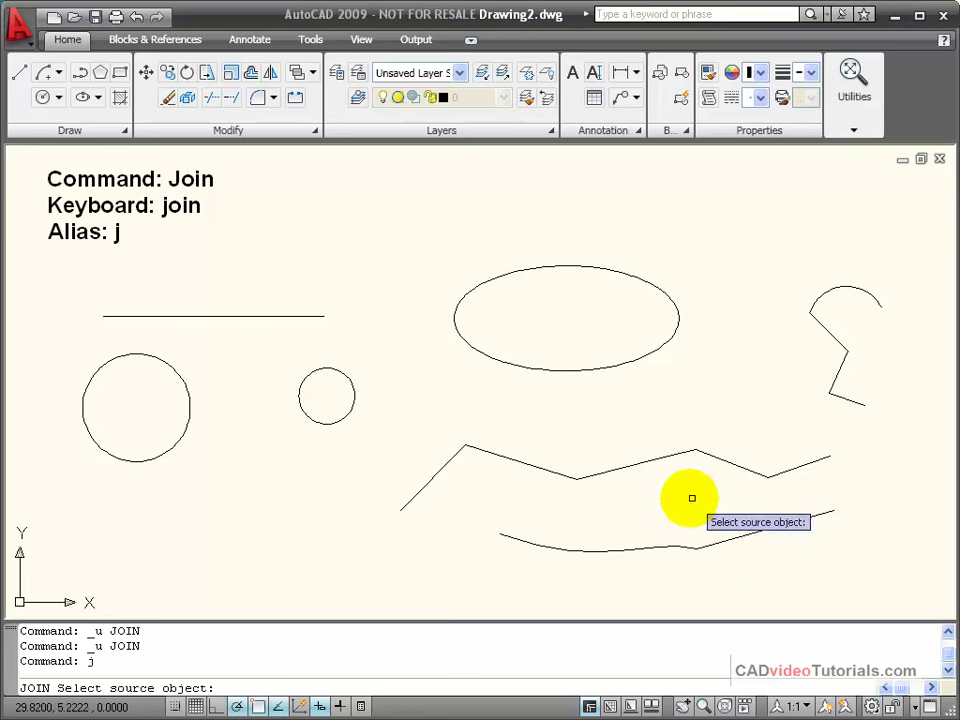
pyautogui.click(660, 545)
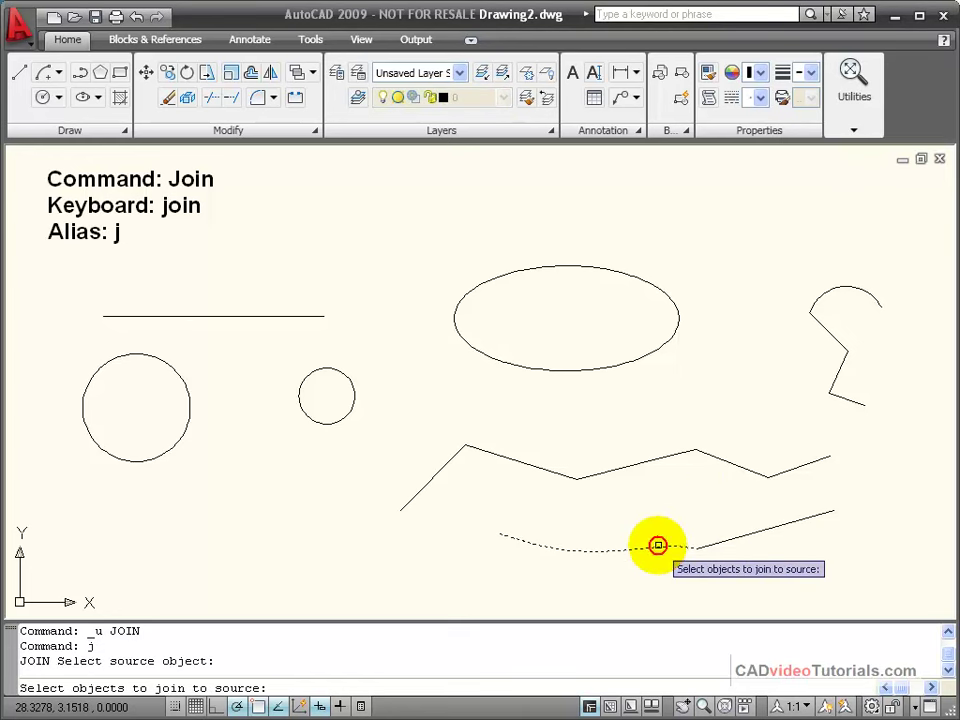
pyautogui.click(734, 537)
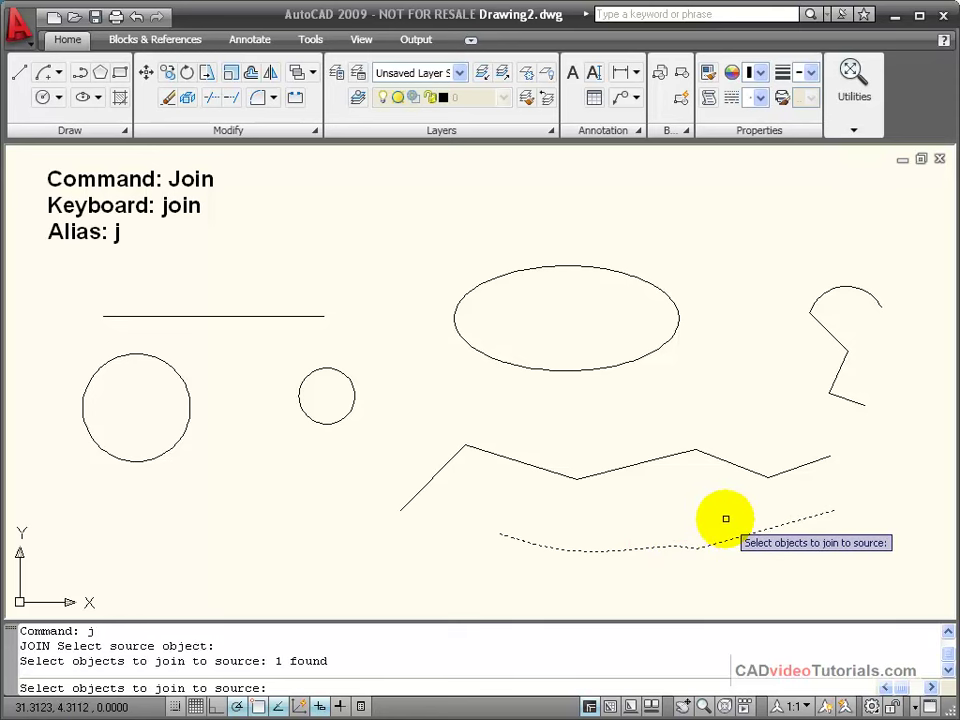
pyautogui.rightClick(726, 518)
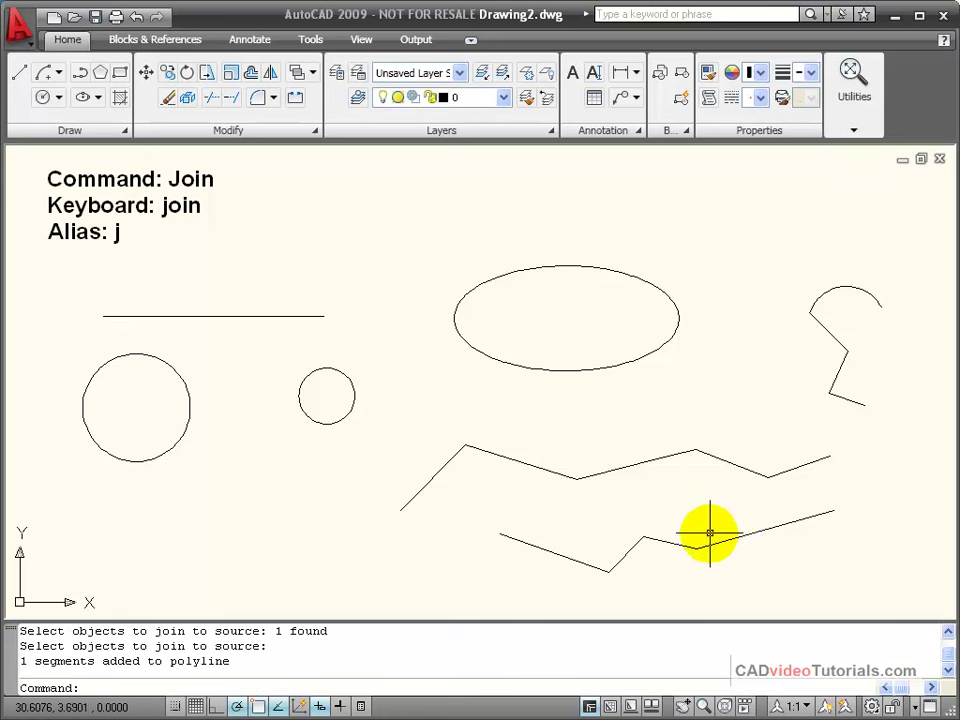
pyautogui.moveTo(709, 547)
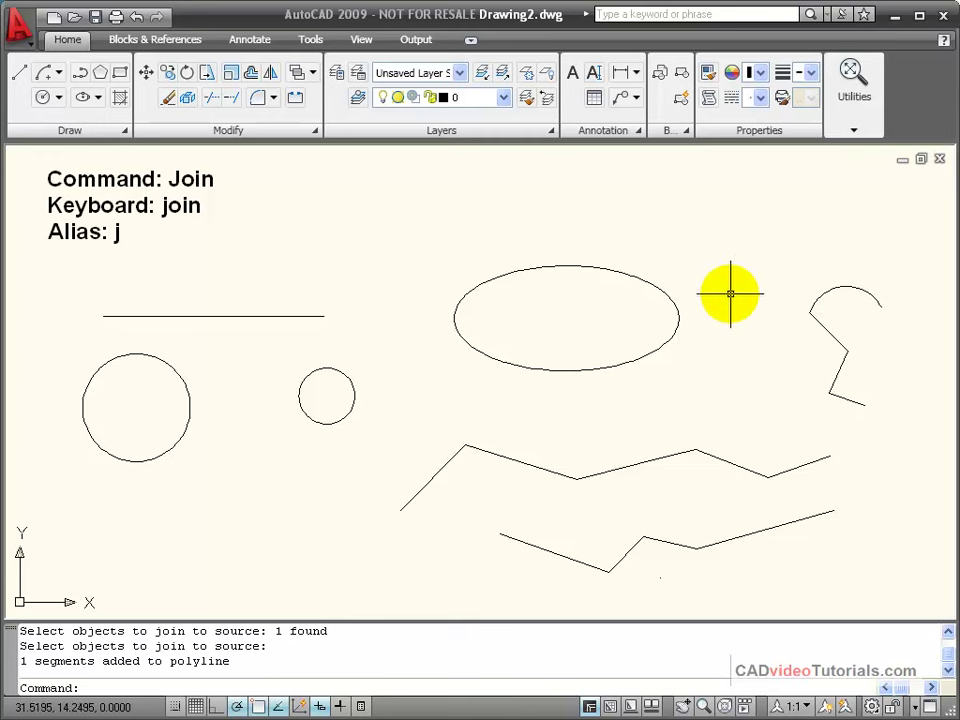
# - Join the top-right arc onto the far-right zigzag and check it is one polyline
pyautogui.write('j')
pyautogui.press('Return')
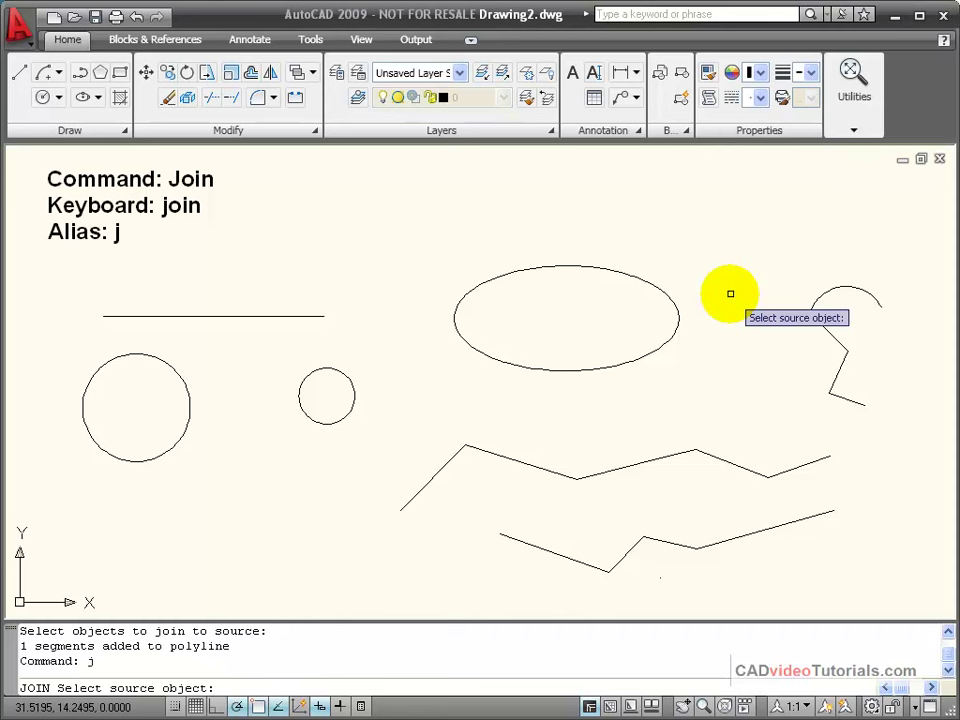
pyautogui.click(826, 328)
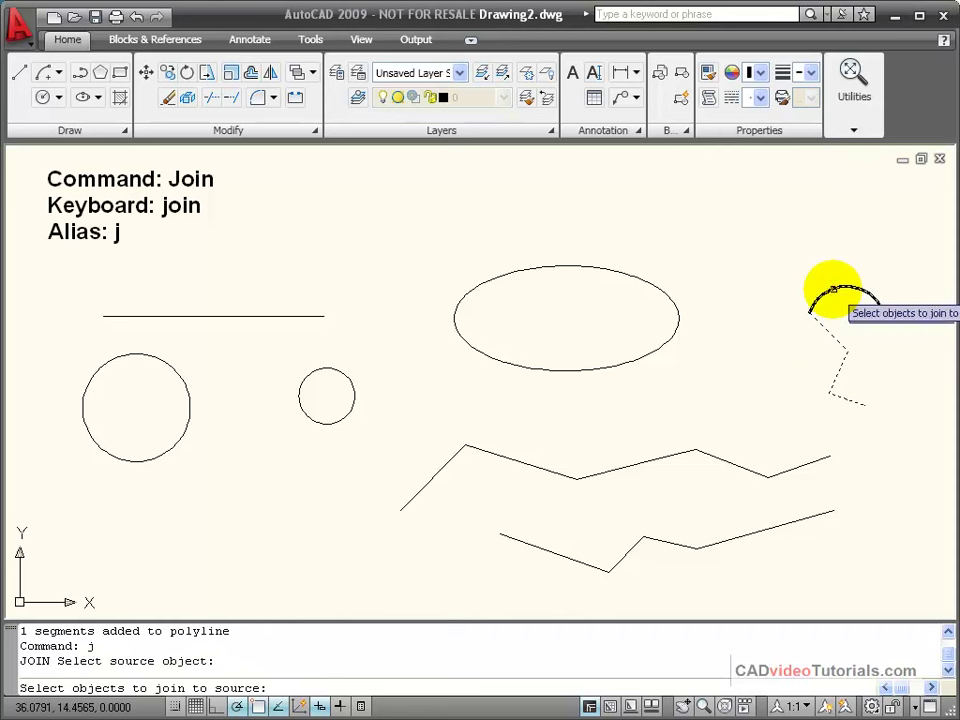
pyautogui.click(829, 290)
pyautogui.press('Return')
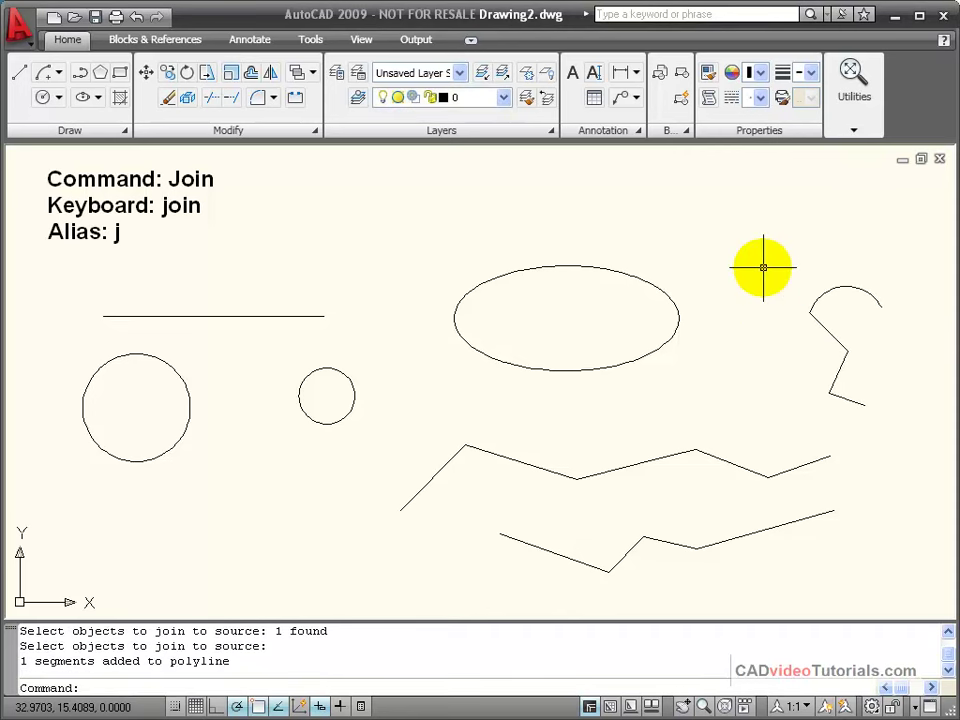
pyautogui.click(835, 289)
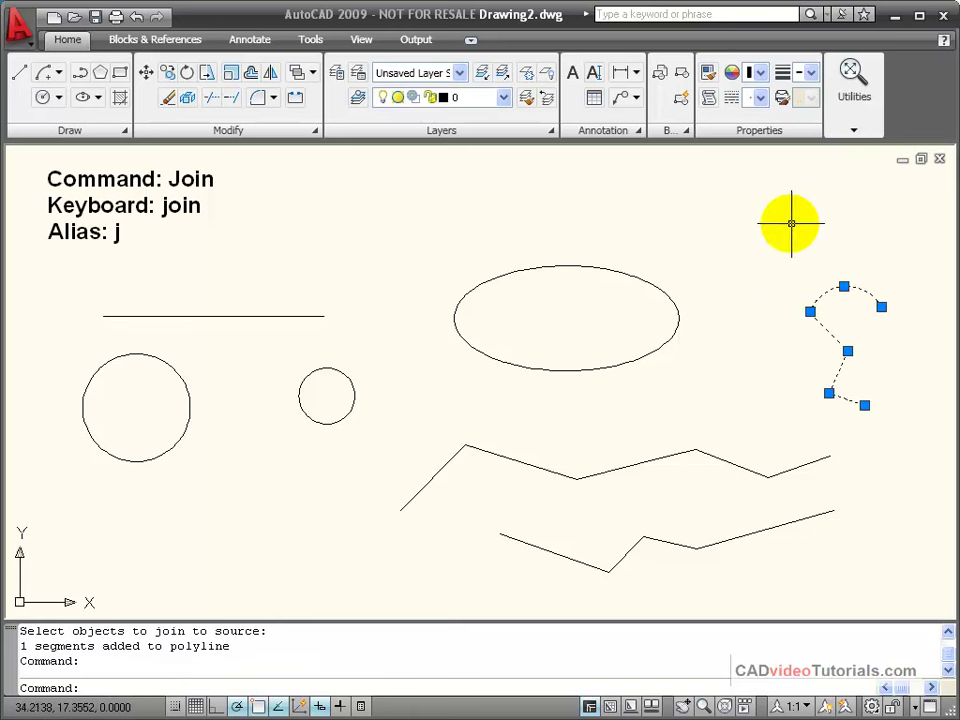